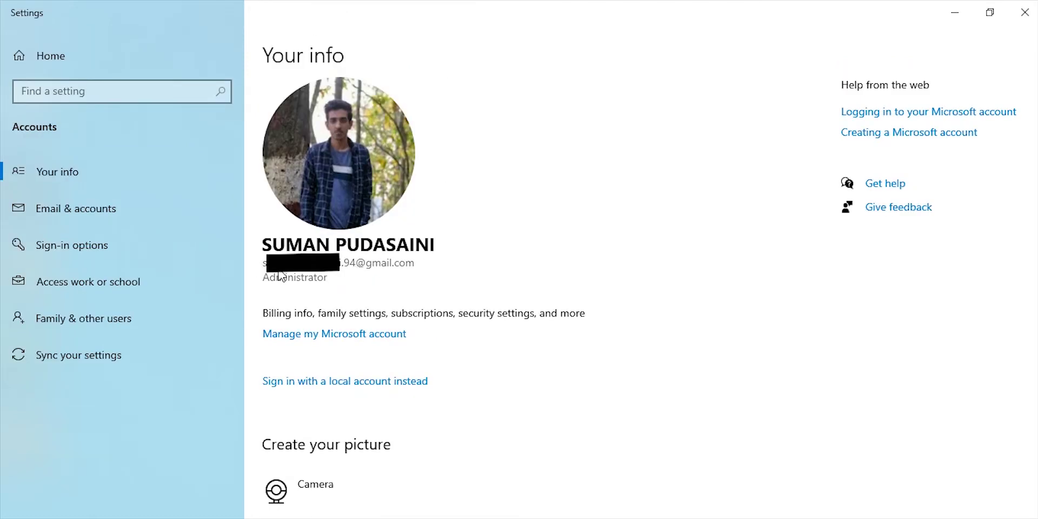
Step: Follow the 'Manage my Microsoft account' link on the Your info settings page
left_click(350, 334)
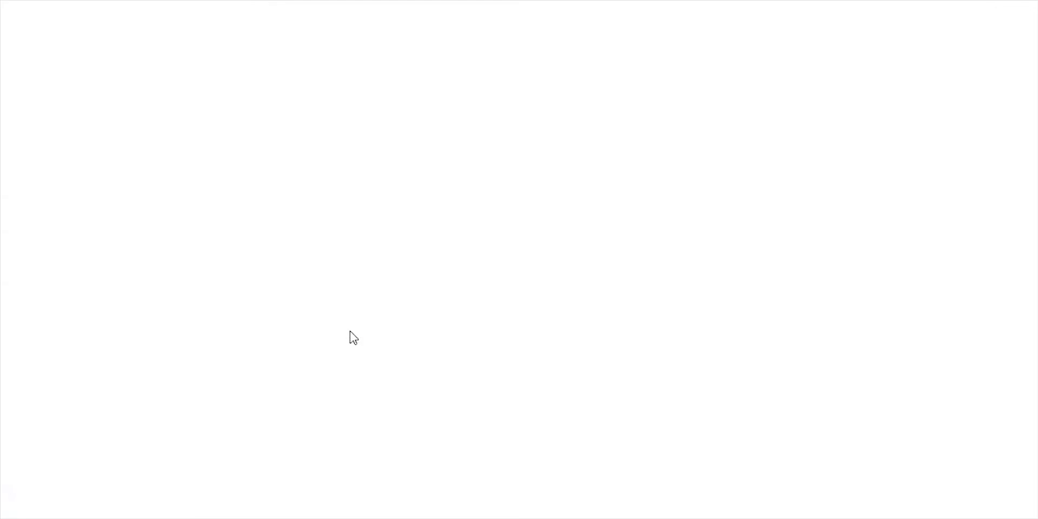
Step: Close the browser window showing the account page and launch Google Chrome from the desktop
left_click(1021, 9)
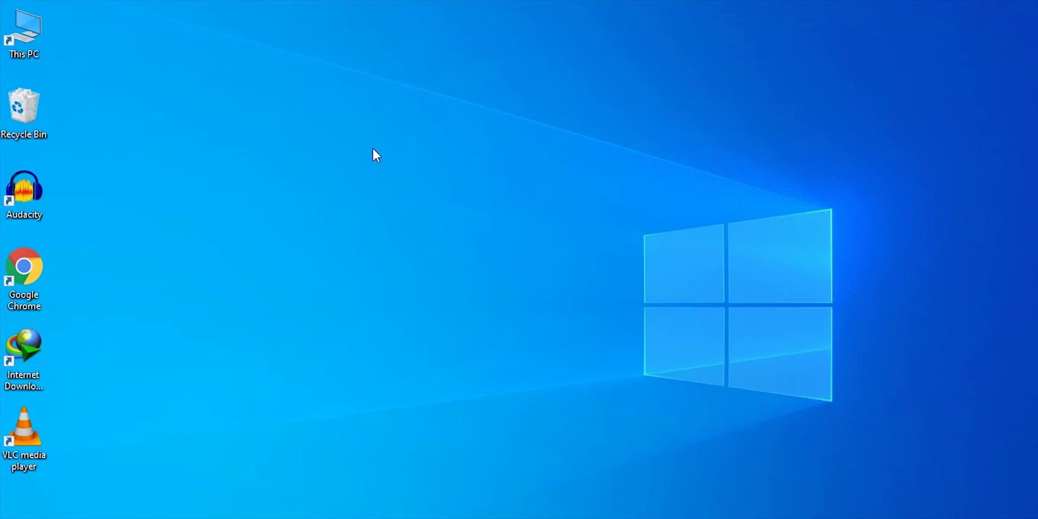
double_click(23, 273)
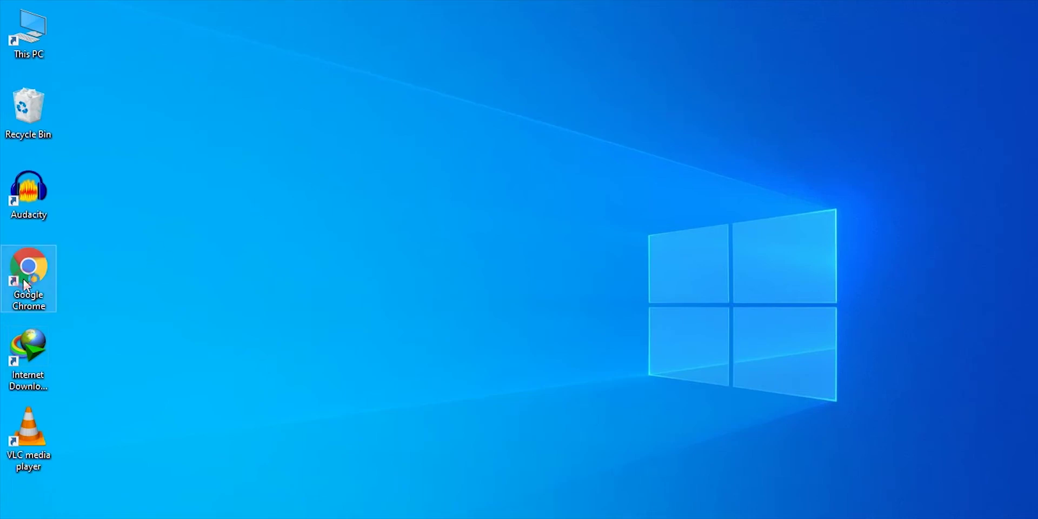
Step: Search Google for 'make microsoft account' and start the Create a Microsoft account form
type("make microsoft account")
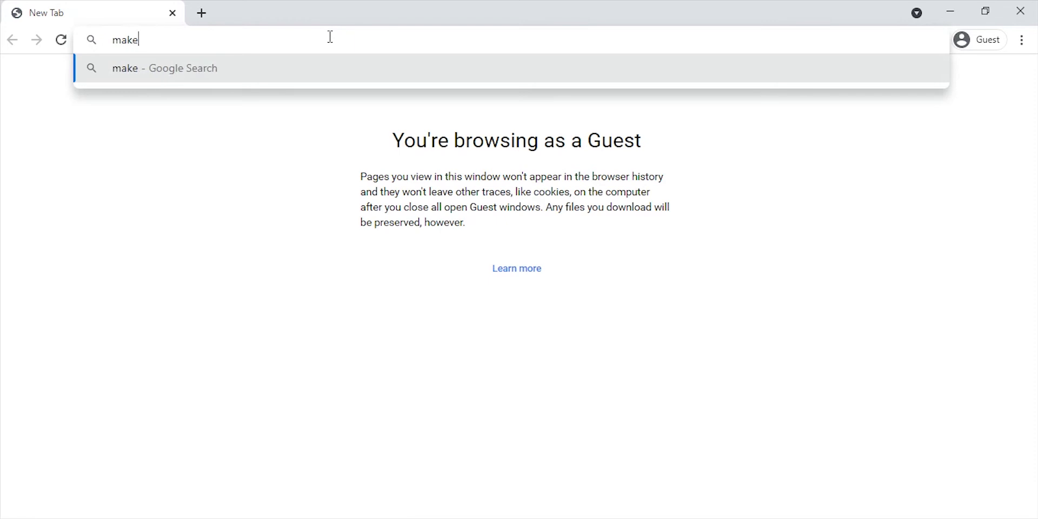
key("Return")
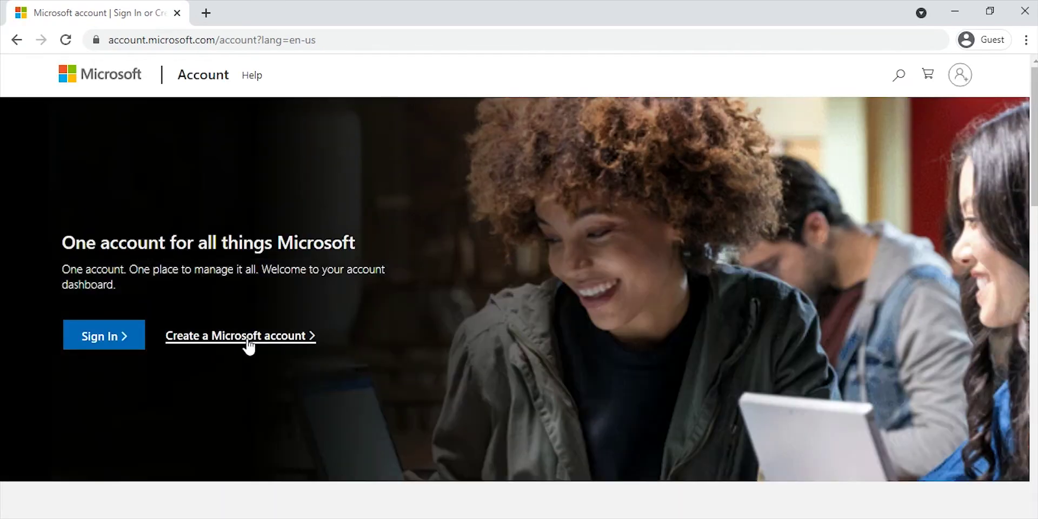
left_click(275, 345)
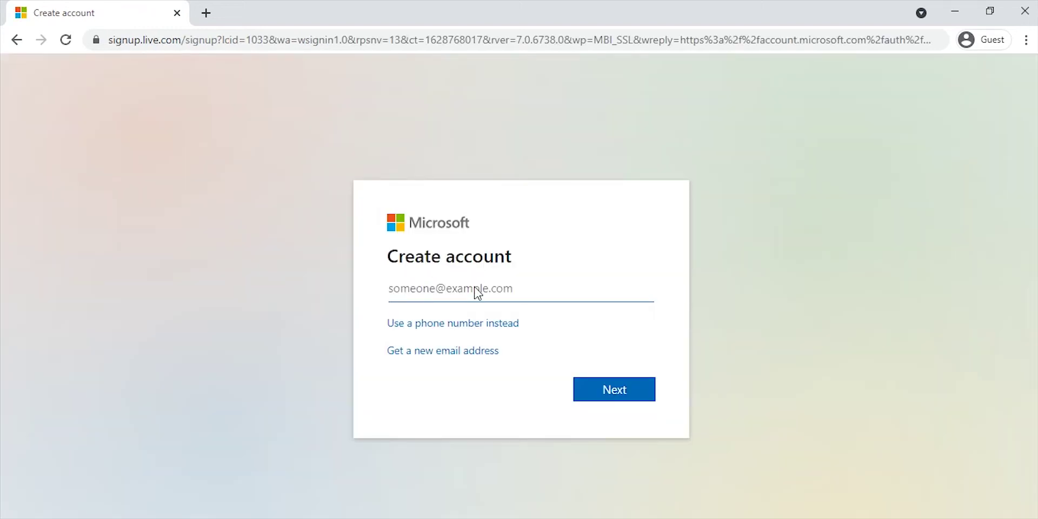
Step: Enter the new account's email address, paste a password, and continue to email verification
left_click(475, 288)
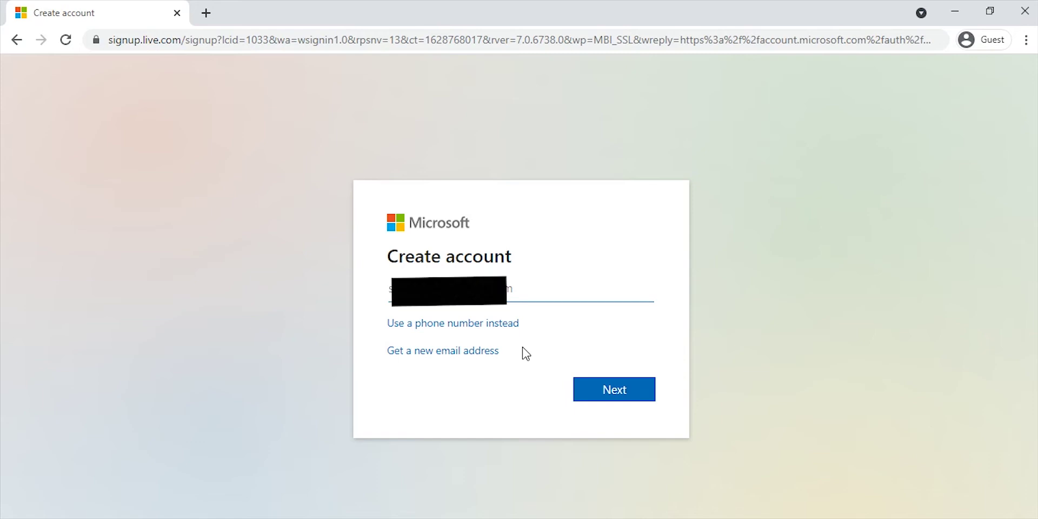
left_click(605, 389)
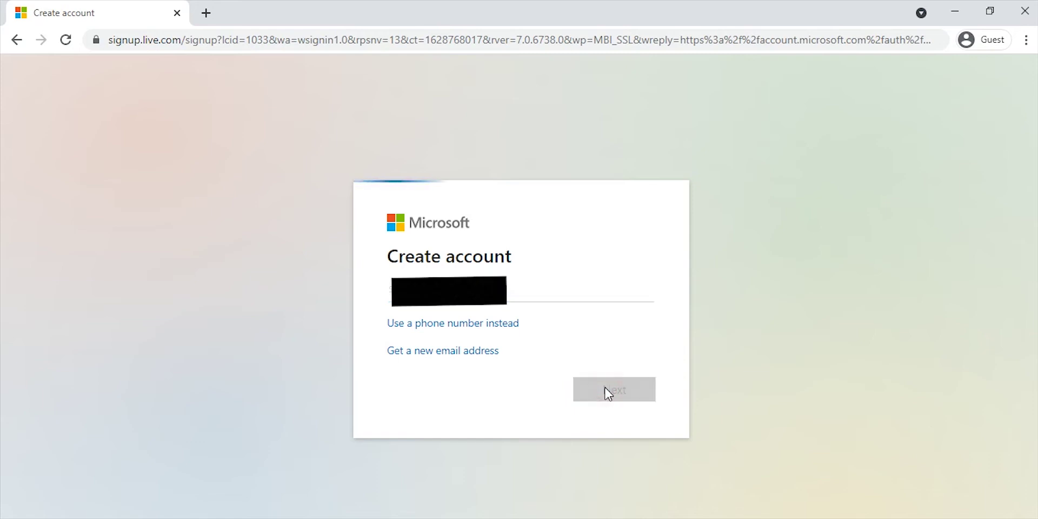
left_click(459, 344)
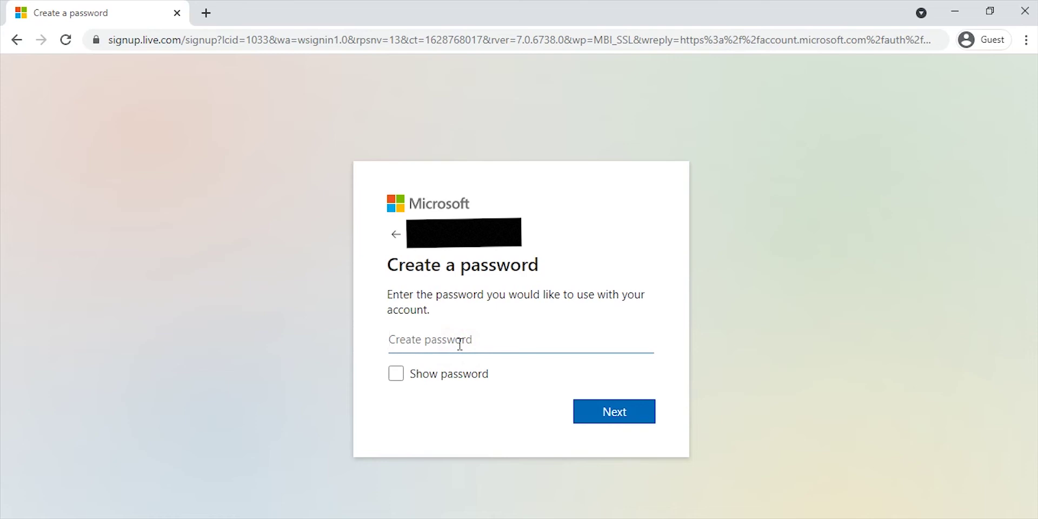
key("ctrl+v")
left_click(602, 418)
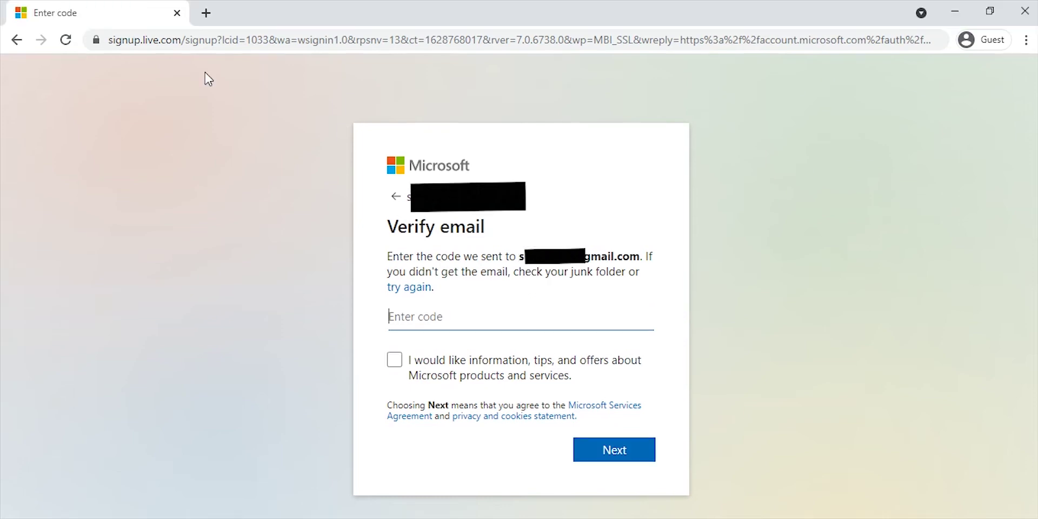
key("ctrl+t")
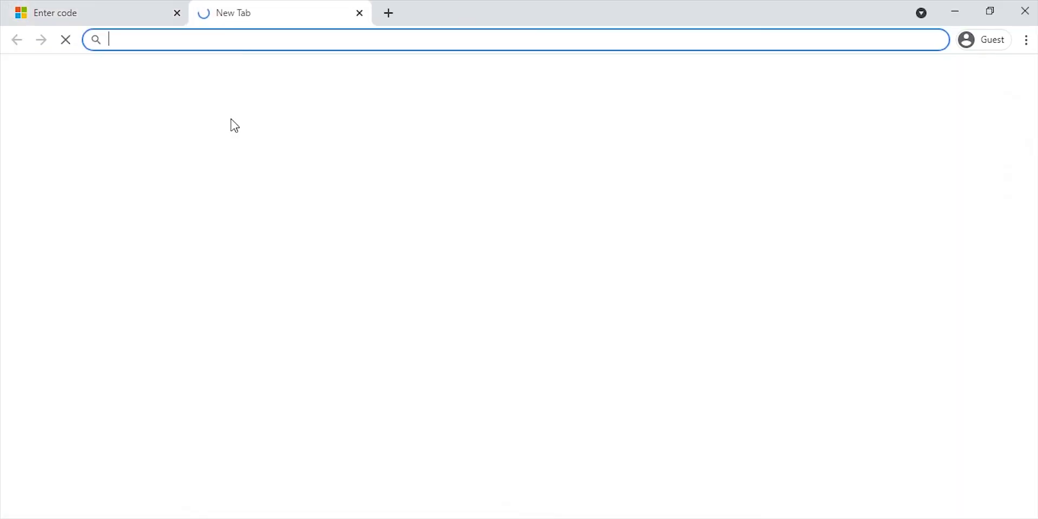
type("gmail.com")
key("Return")
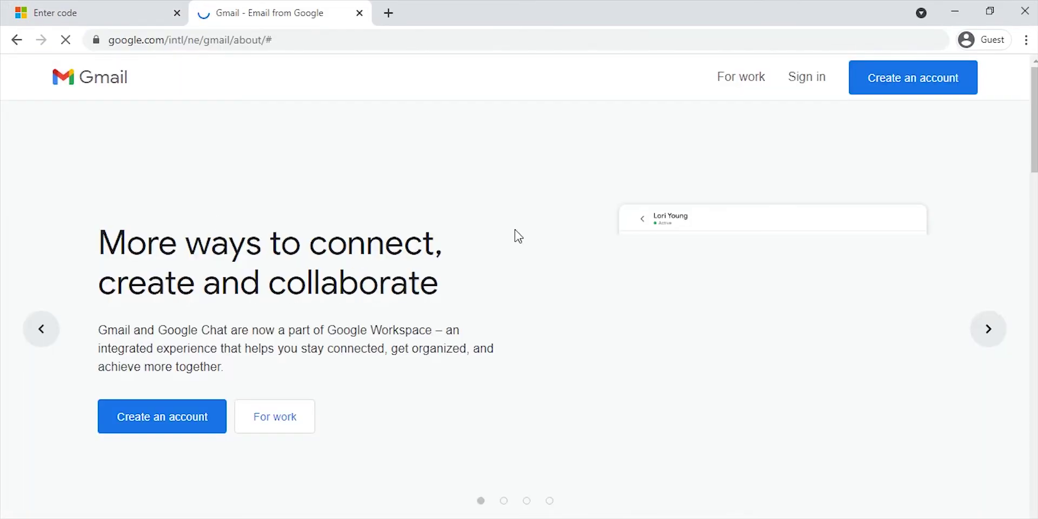
left_click(790, 80)
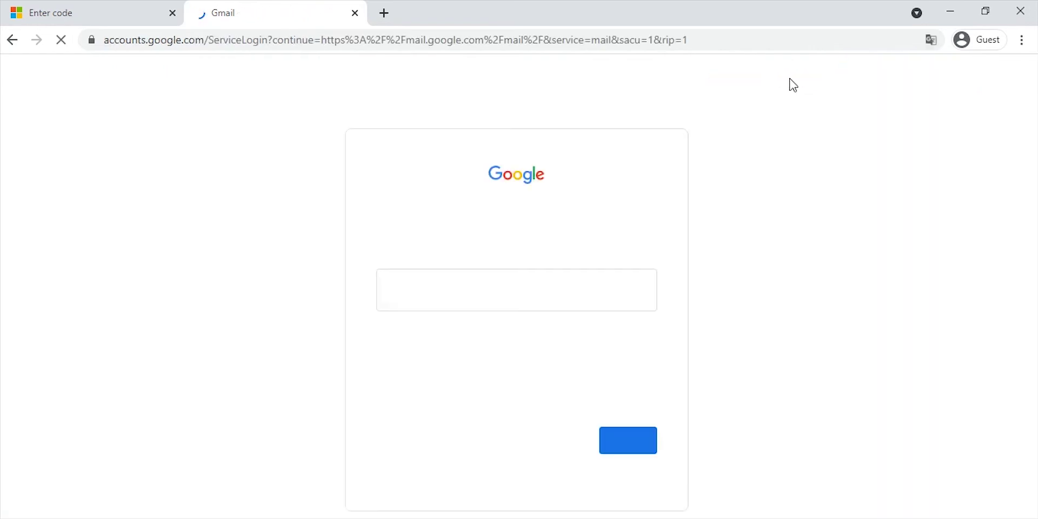
left_click(355, 13)
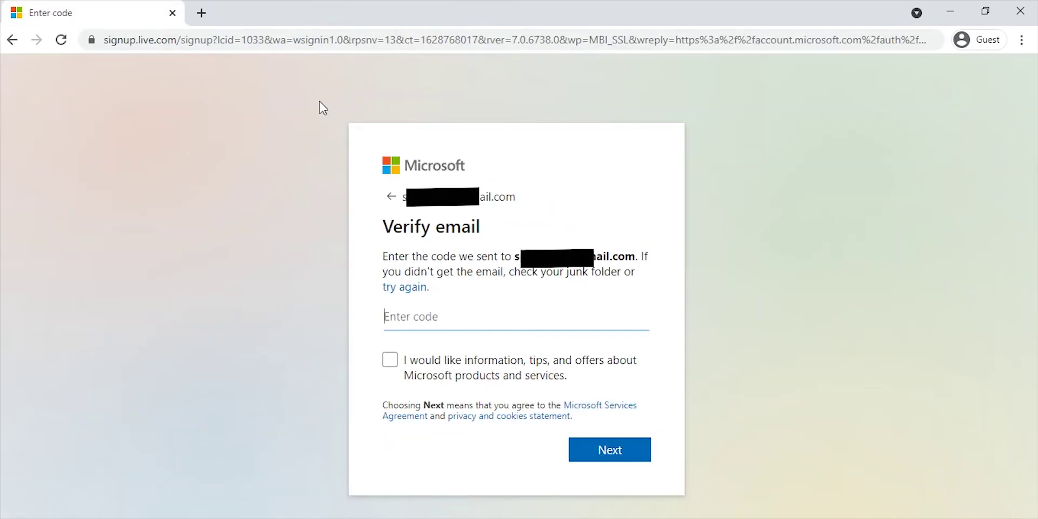
Step: Enter the emailed verification code, leave the offers checkbox unticked, and submit it
left_click(424, 313)
left_click(389, 361)
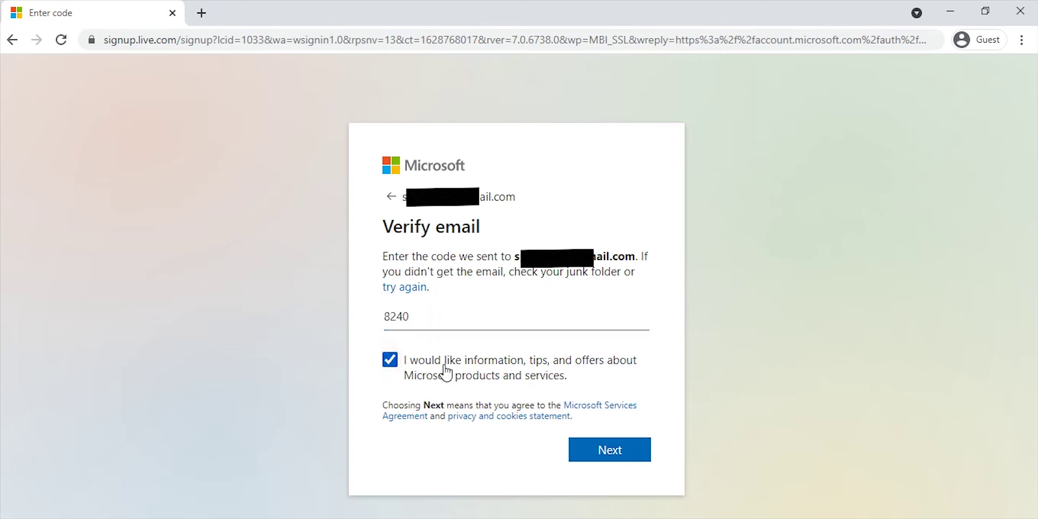
left_click(390, 361)
left_click(619, 450)
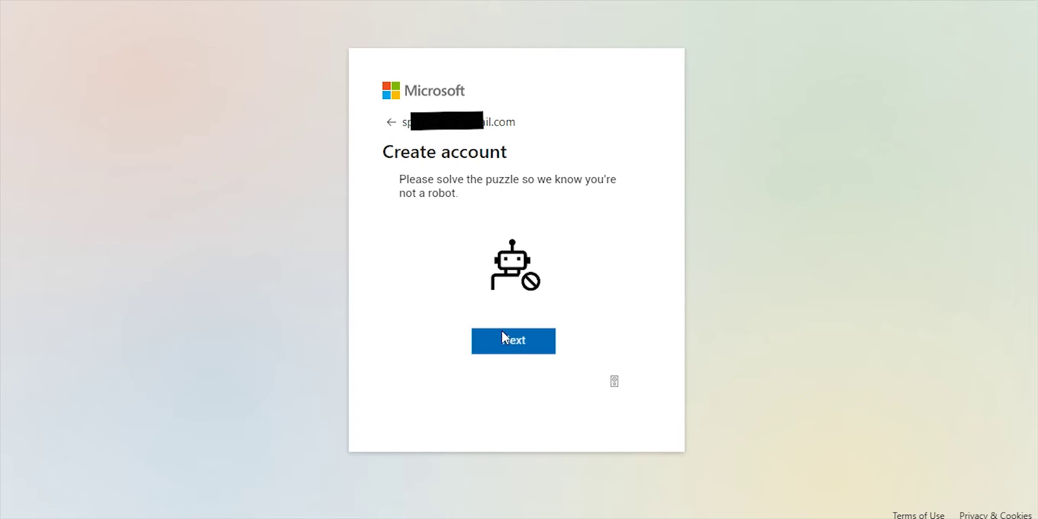
Step: Solve the puzzle by rotating the image until the dog stands upright, then confirm
left_click(515, 346)
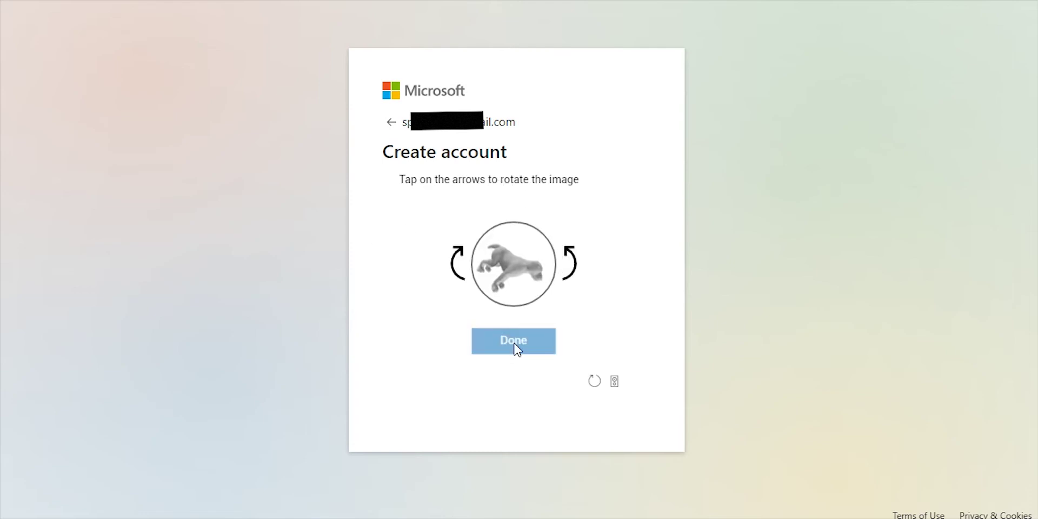
left_click(457, 265)
left_click(578, 267)
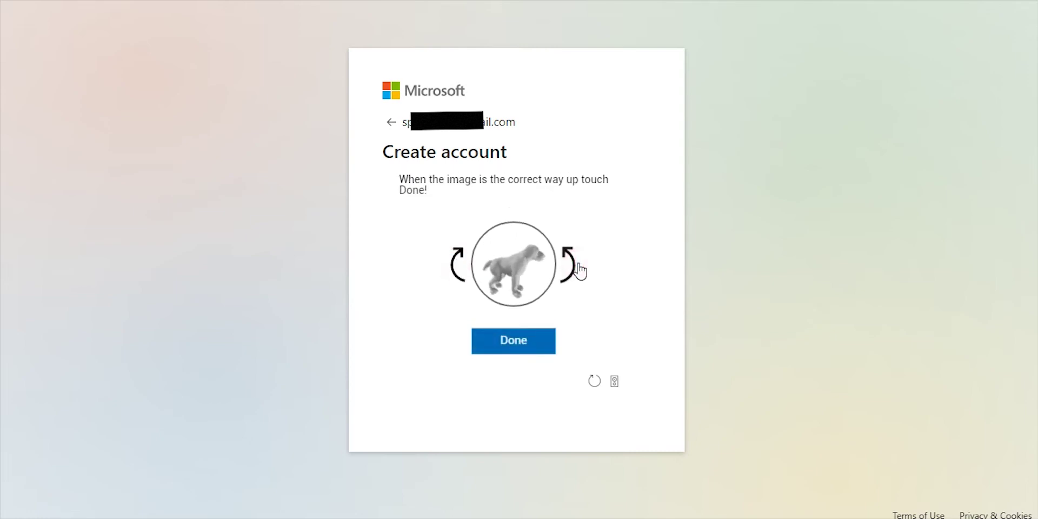
left_click(516, 345)
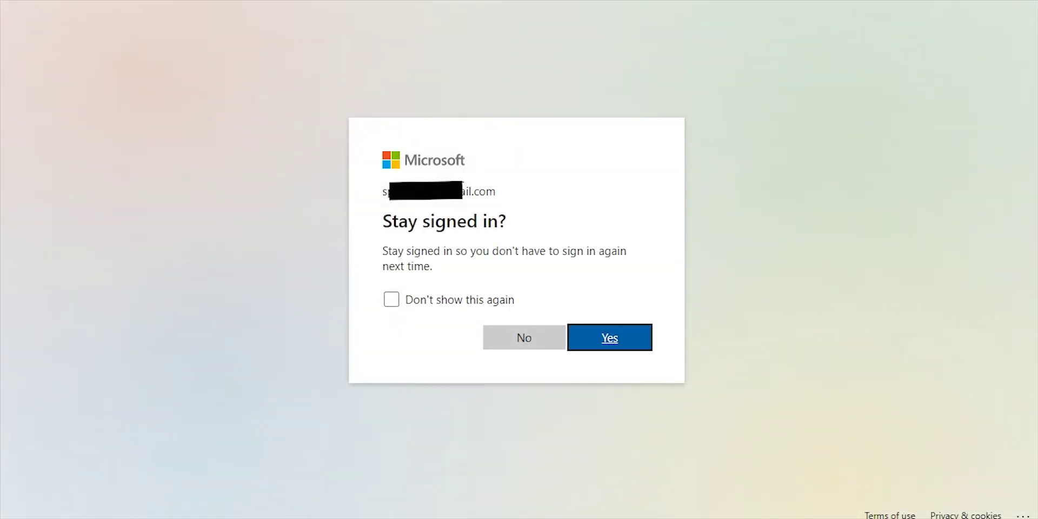
Step: Answer Yes to the 'Stay signed in?' prompt
left_click(610, 339)
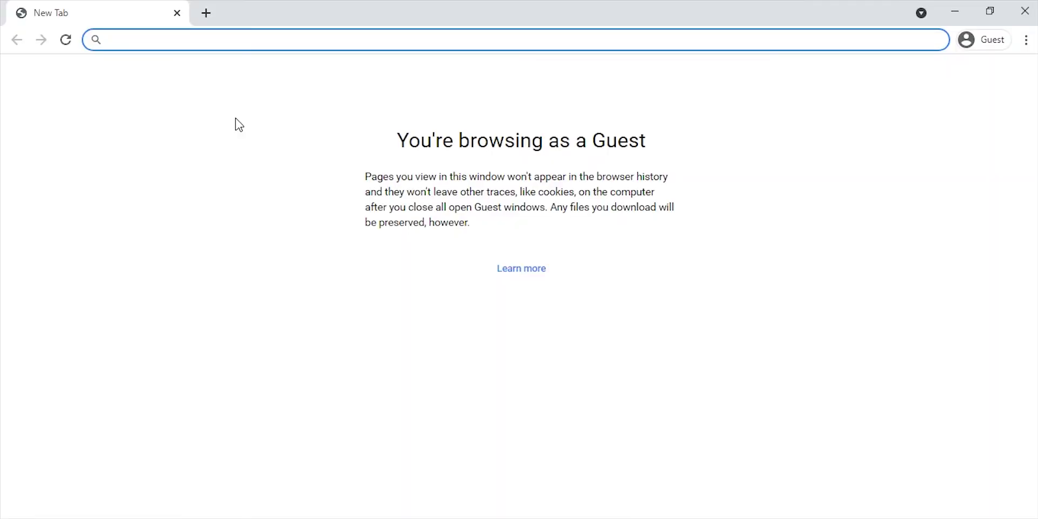
Step: Search Chrome for 'microsoft excel online' and scroll through the results
type("microsoft excel online")
key("Return")
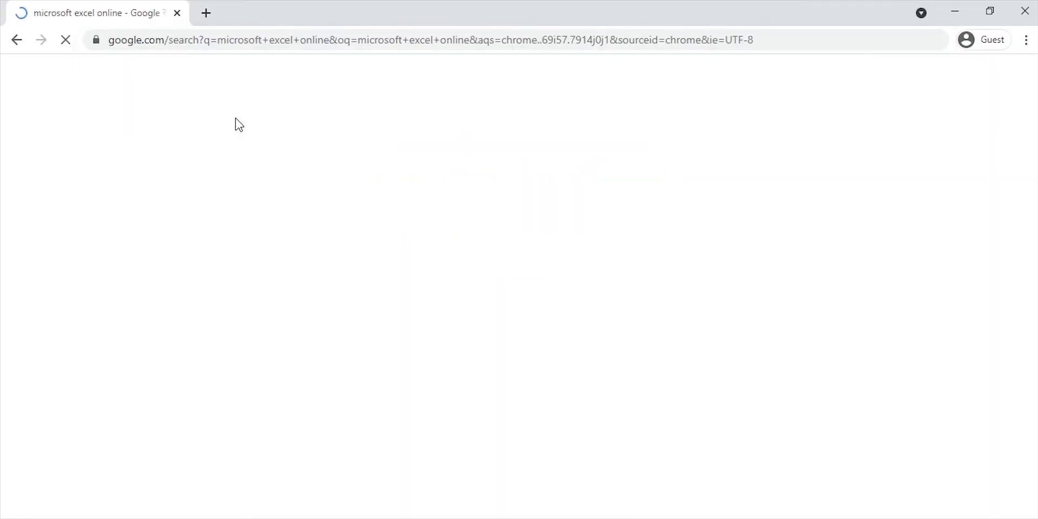
scroll(237, 123, "down", 1)
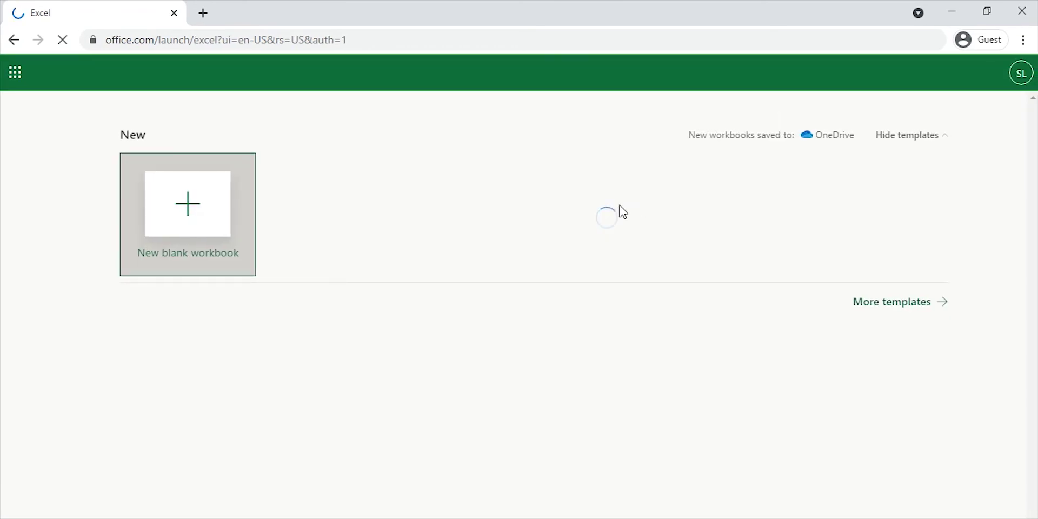
left_click(17, 79)
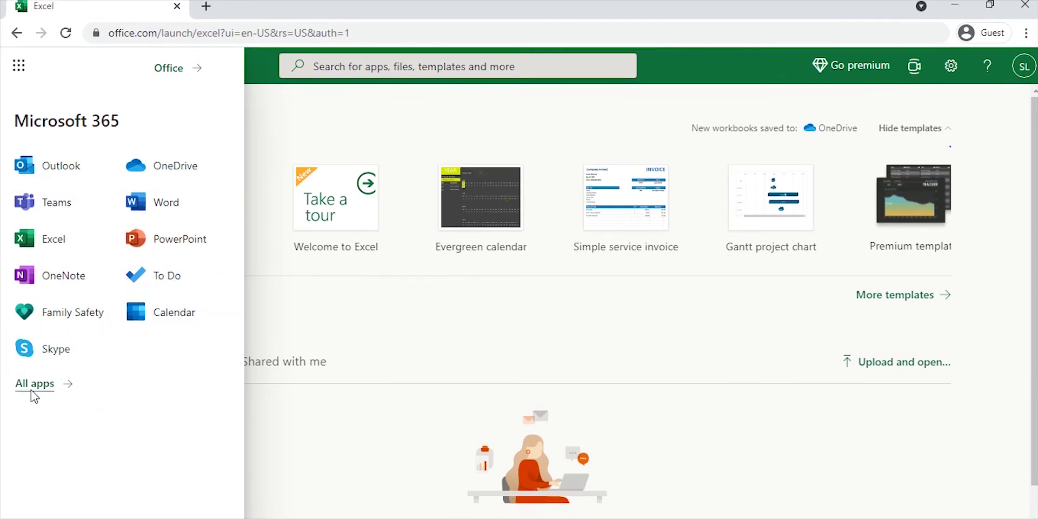
left_click(33, 388)
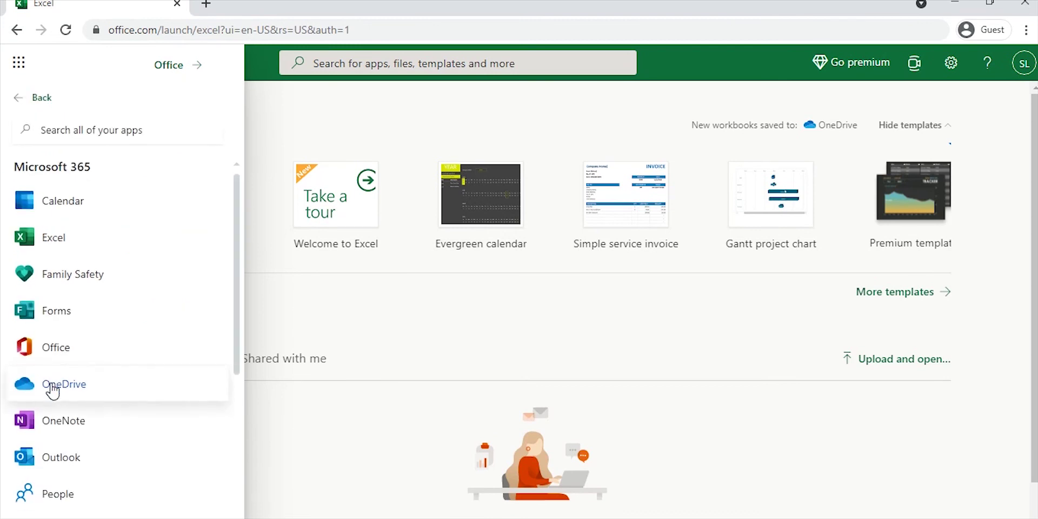
scroll(32, 394, "down", 5)
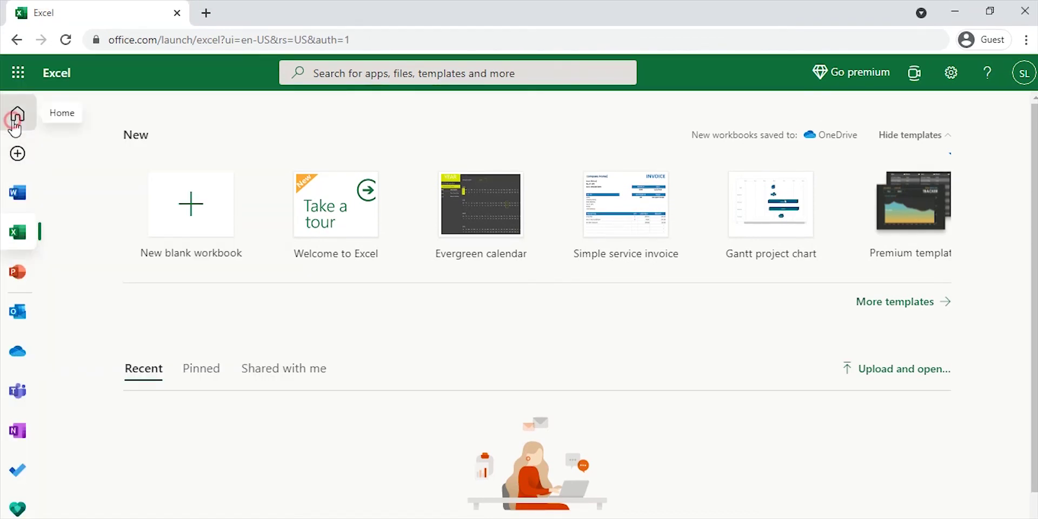
left_click(15, 116)
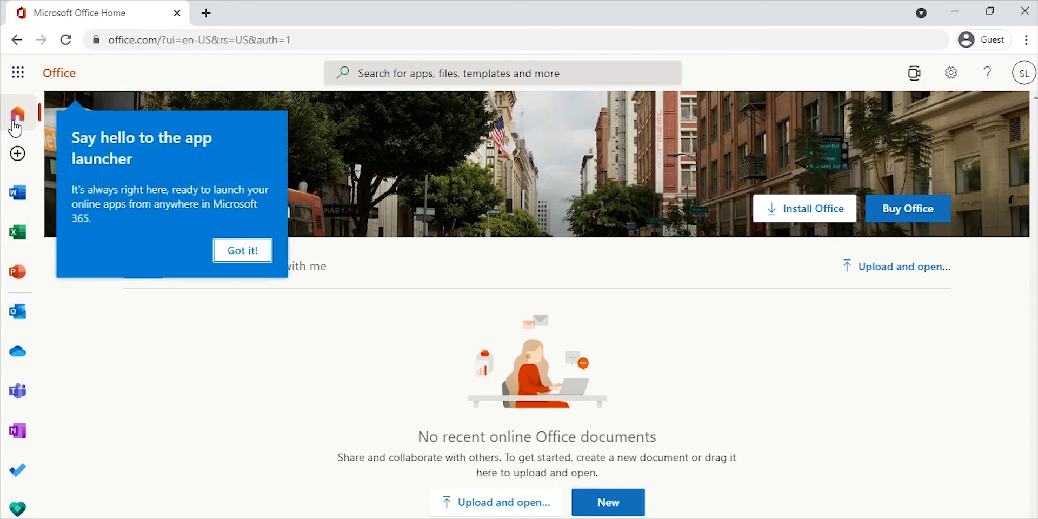
left_click(242, 254)
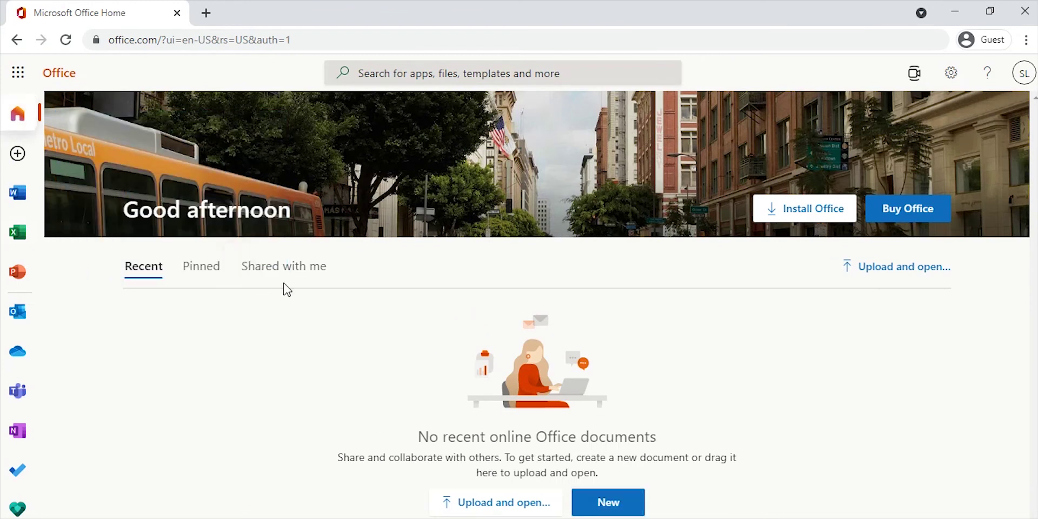
left_click(1024, 40)
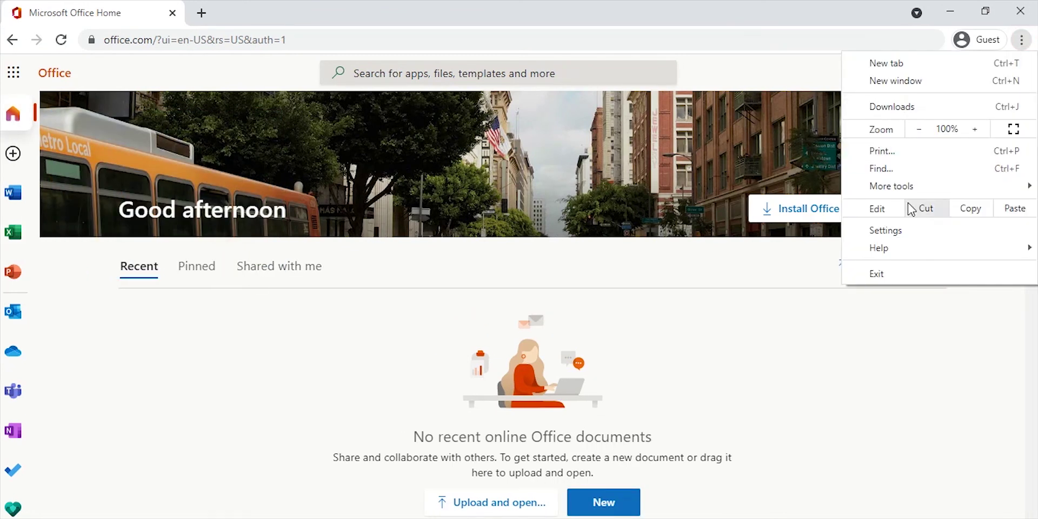
mouse_move(892, 186)
left_click(414, 326)
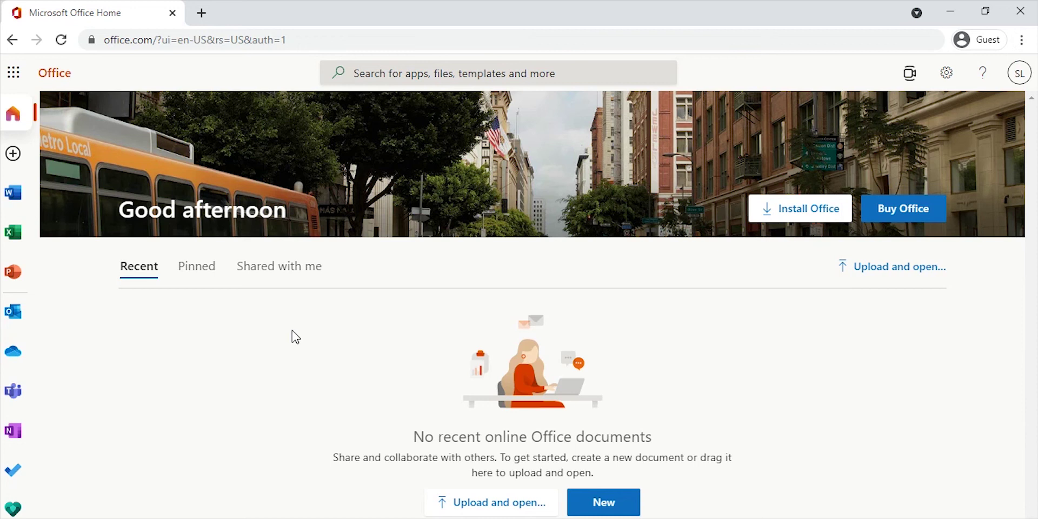
left_click(13, 234)
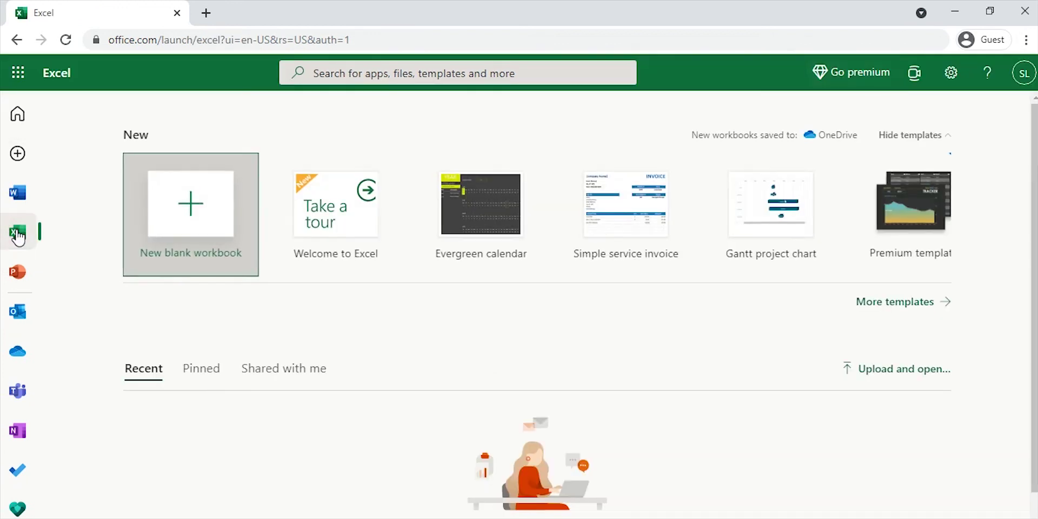
Step: Create a new blank workbook, named Book, from the Excel start page
left_click(180, 238)
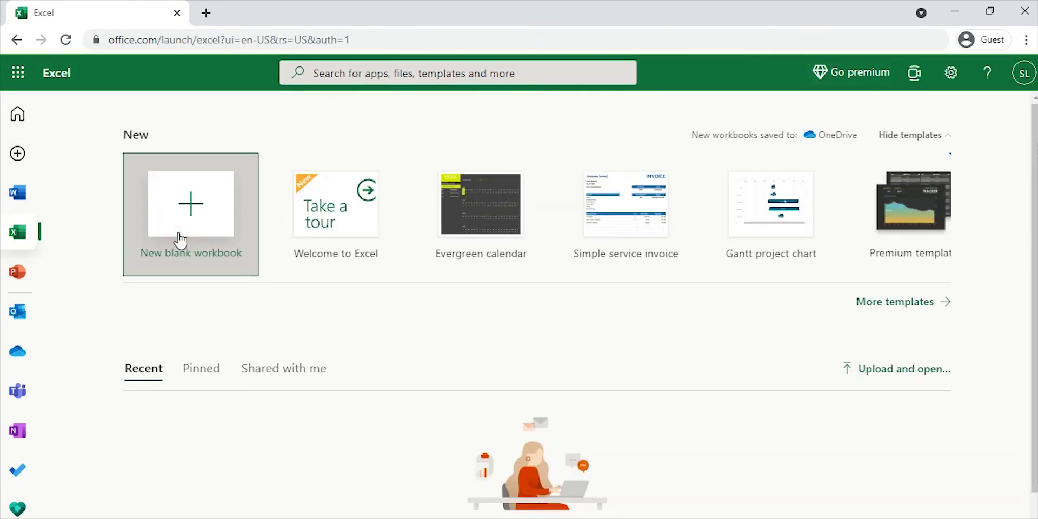
left_click(180, 240)
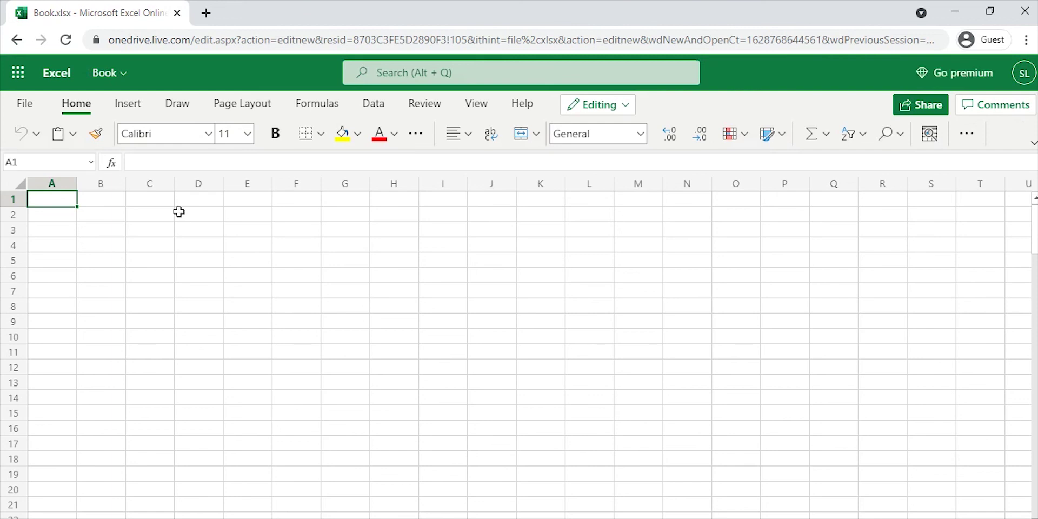
Step: Select A2:H10 and G5, check the Editing mode menu, then open the File menu
left_click_drag(54, 215, 375, 338)
left_click(335, 266)
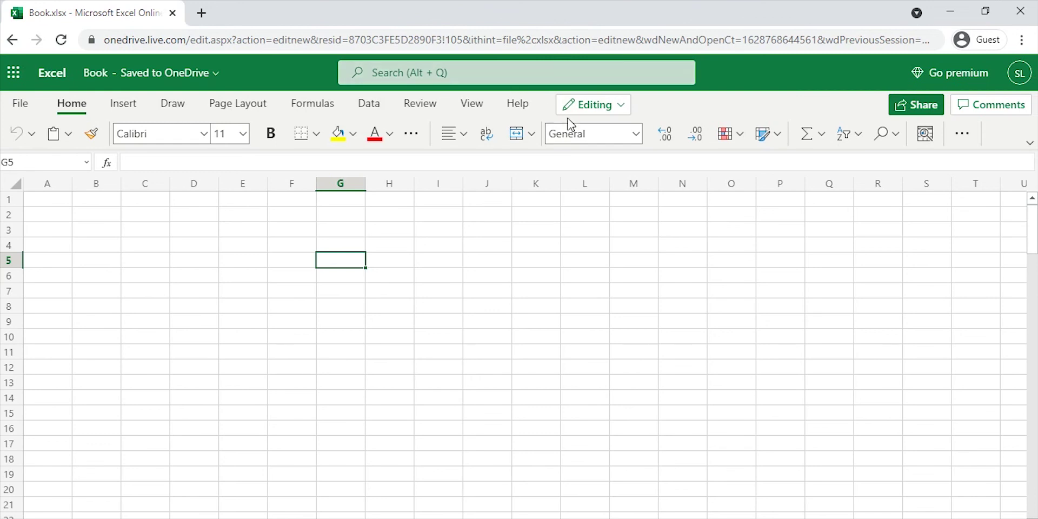
left_click(588, 111)
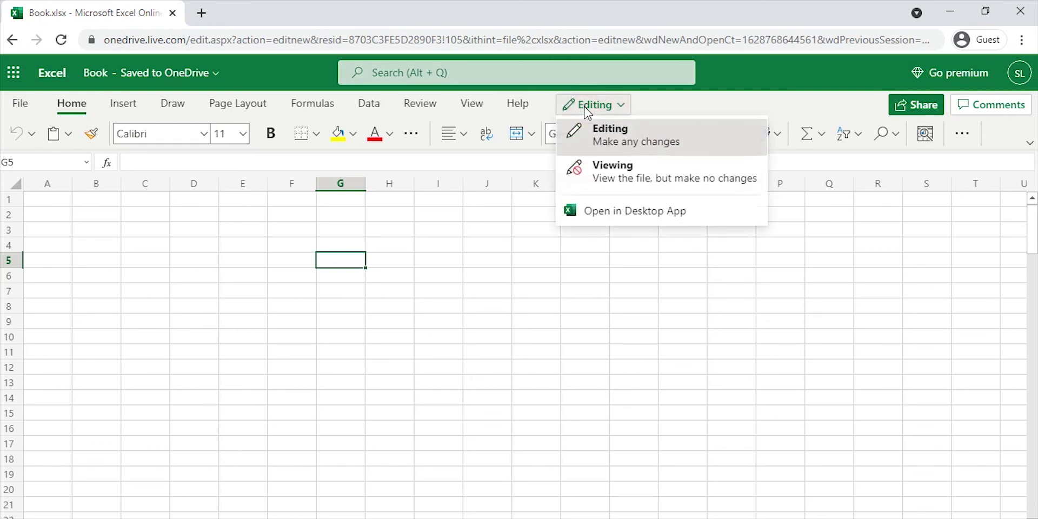
left_click(589, 111)
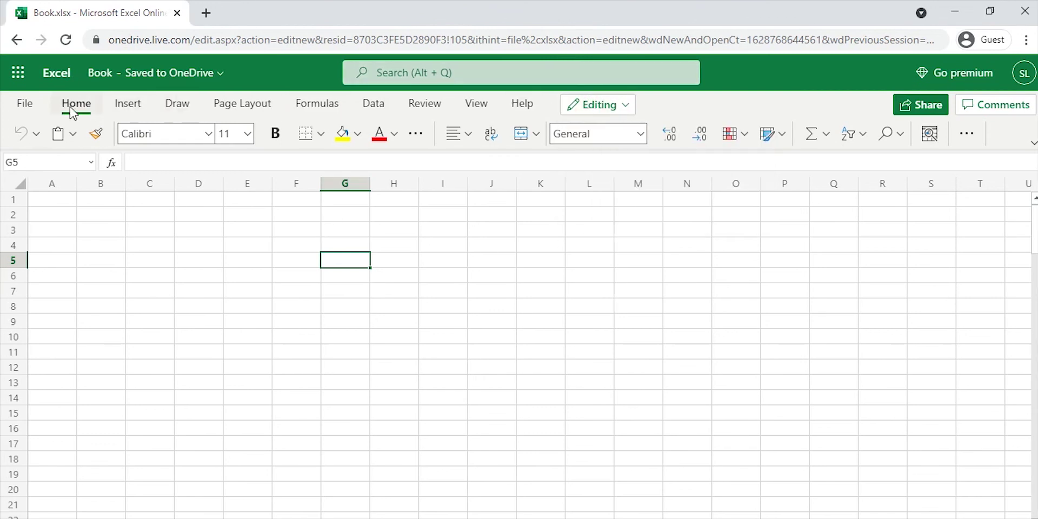
left_click(28, 102)
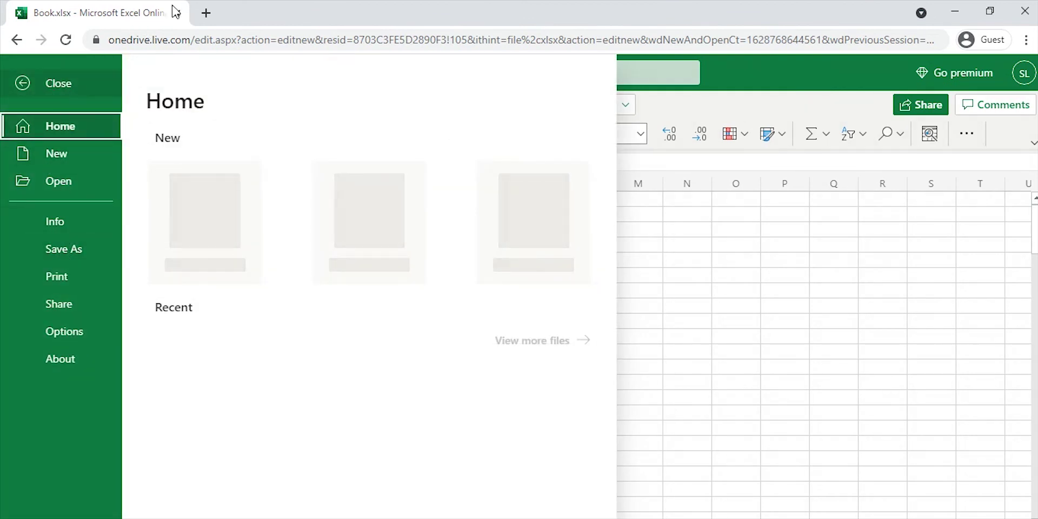
Step: Leave the File menu and launch Word from the Microsoft 365 app launcher
left_click(23, 83)
left_click(20, 78)
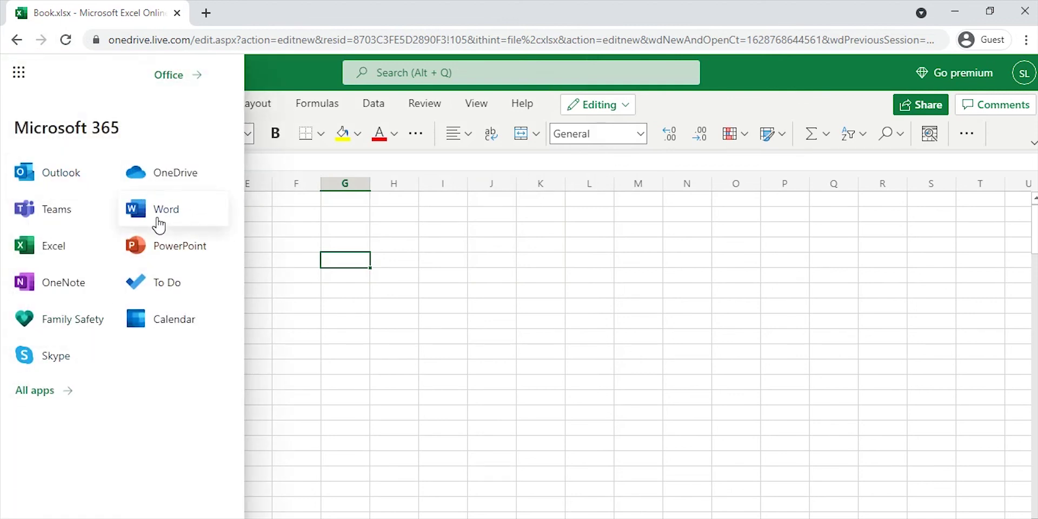
left_click(155, 212)
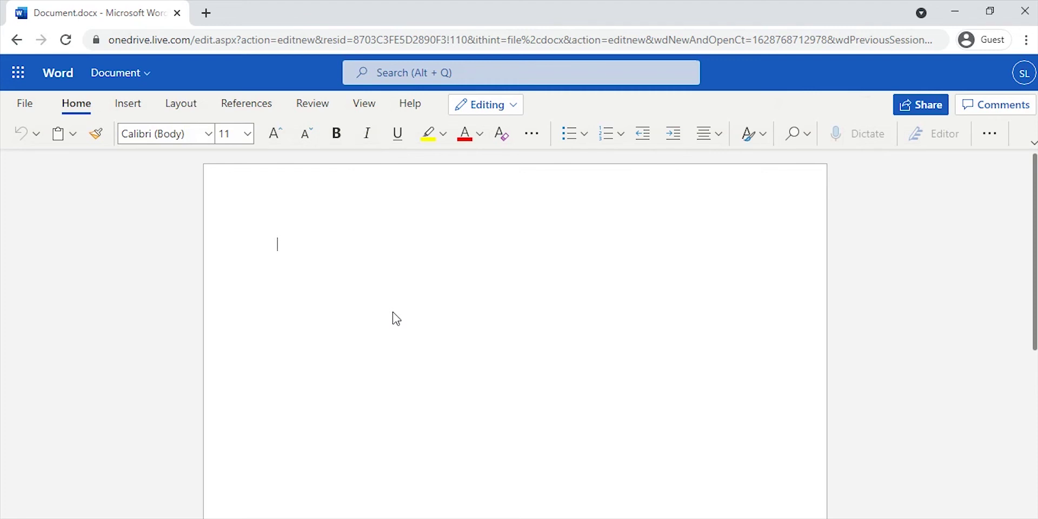
Step: Type 'My name is' on the document's first line and colour it red
left_click(274, 240)
type("My name is")
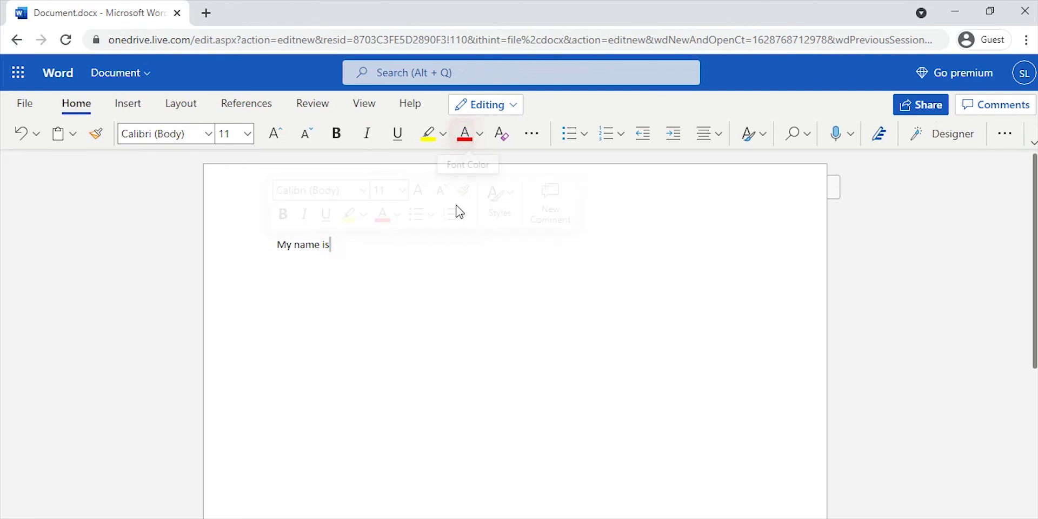
left_click(350, 249)
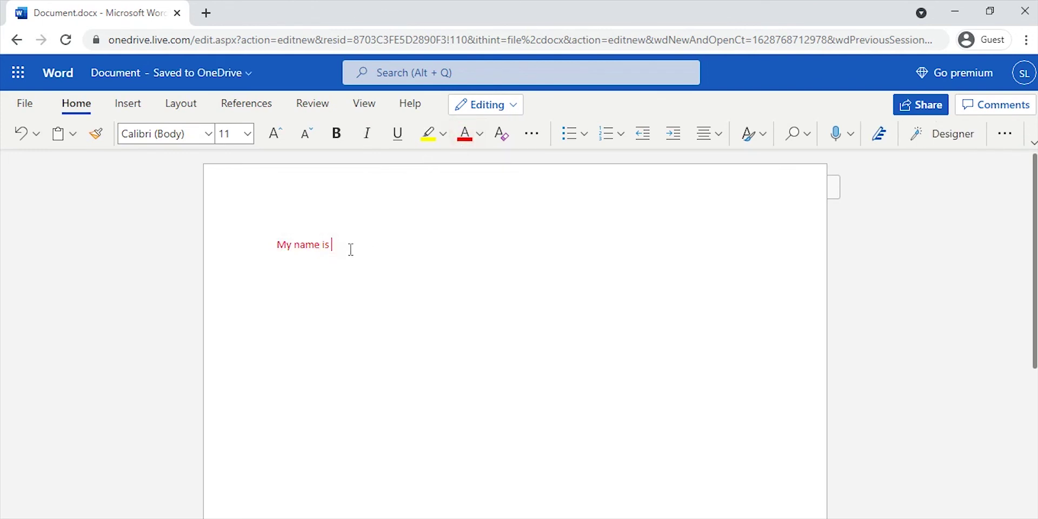